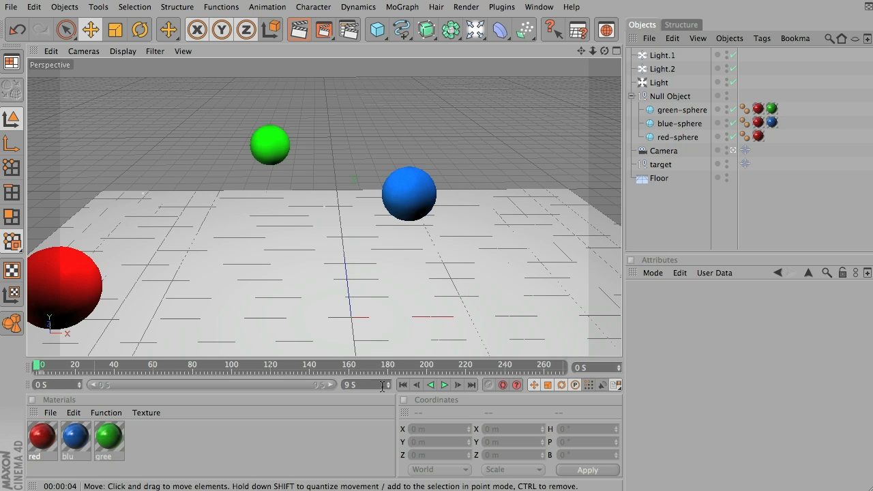
Adjust the camera's depth of field in the Right view, ending the front blur at about 804 m and rear blur at about 786 m.
mouse_move(39, 369)
left_mouse_down()
mouse_move(429, 368)
mouse_move(35, 369)
left_mouse_up()
left_click(660, 151)
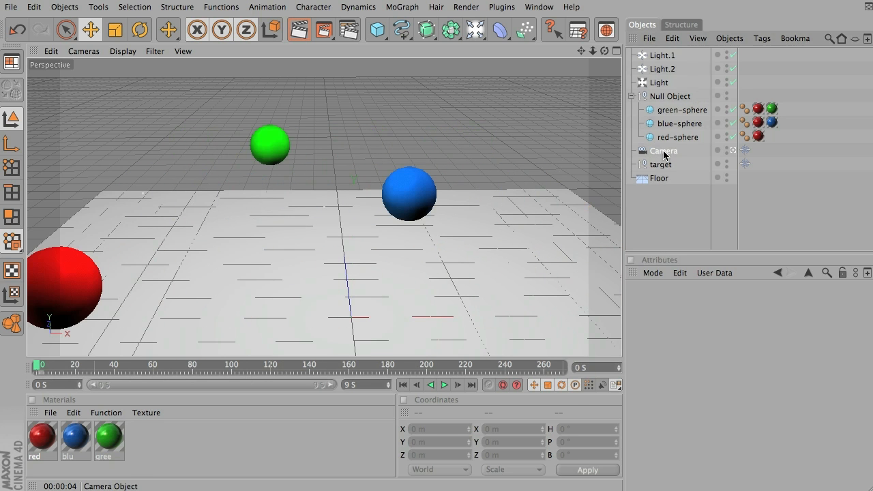
left_click(661, 165)
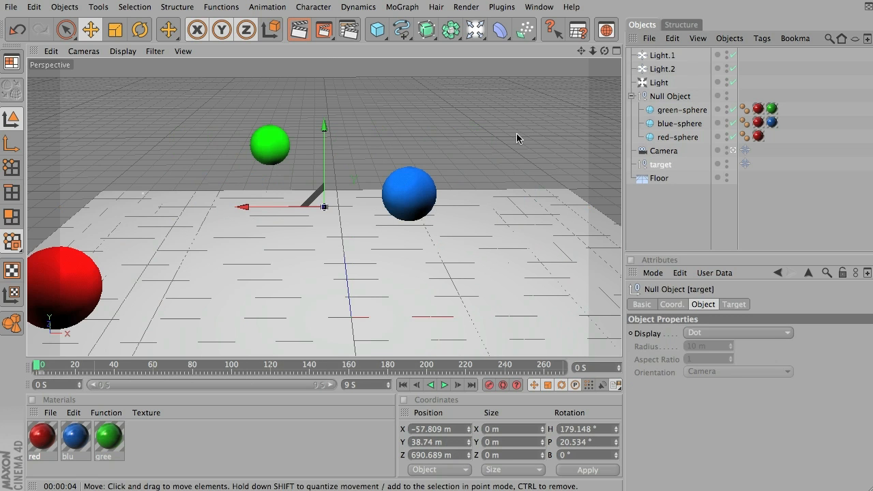
left_click(615, 51)
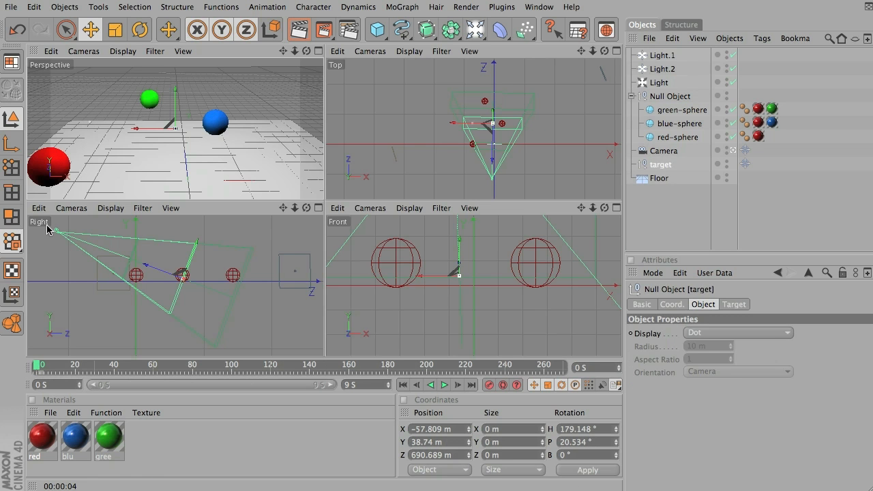
left_click(316, 208)
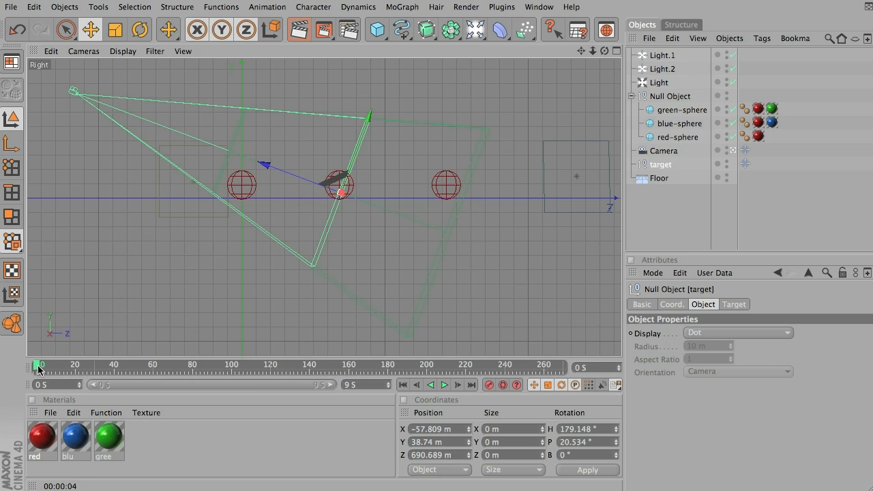
mouse_move(39, 369)
left_mouse_down()
mouse_move(395, 369)
mouse_move(27, 365)
mouse_move(315, 344)
mouse_move(28, 359)
left_mouse_up()
left_click(665, 151)
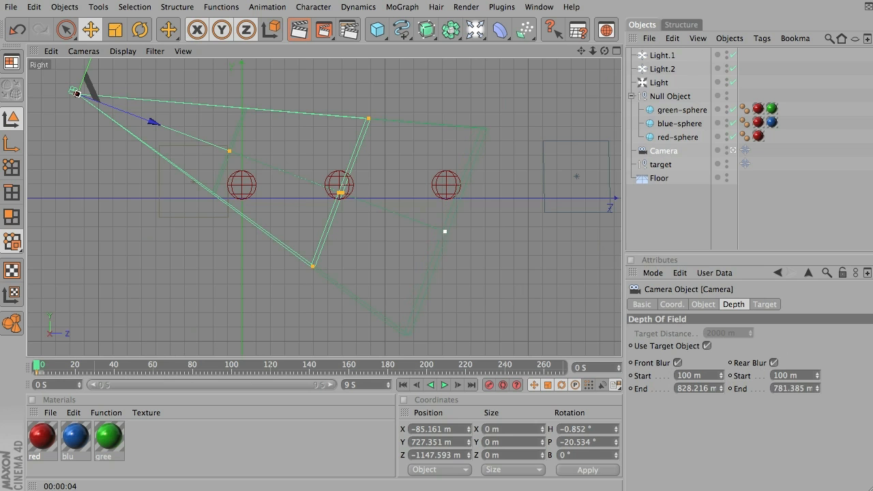
left_click_drag(445, 231, 446, 232)
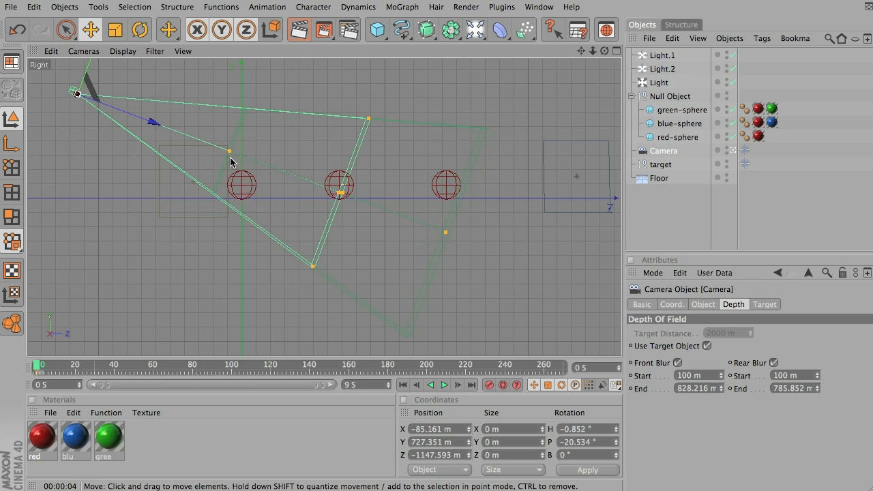
left_click_drag(229, 150, 232, 152)
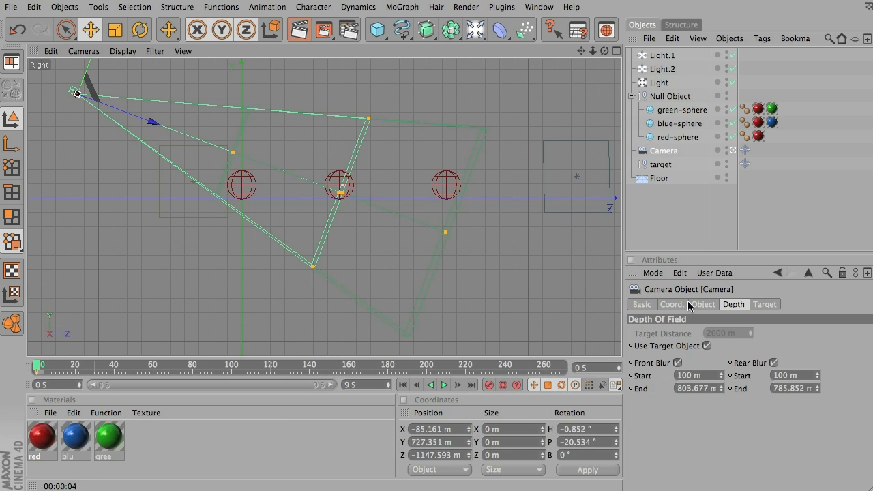
With autokeying on at frame 140, move the target null back along its Z axis to the green sphere, at Z about 1338 m.
left_click(616, 52)
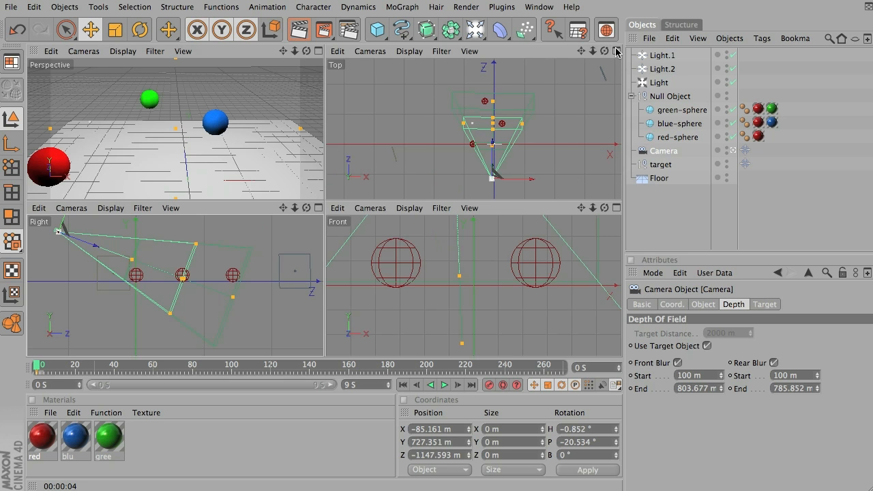
left_click(318, 52)
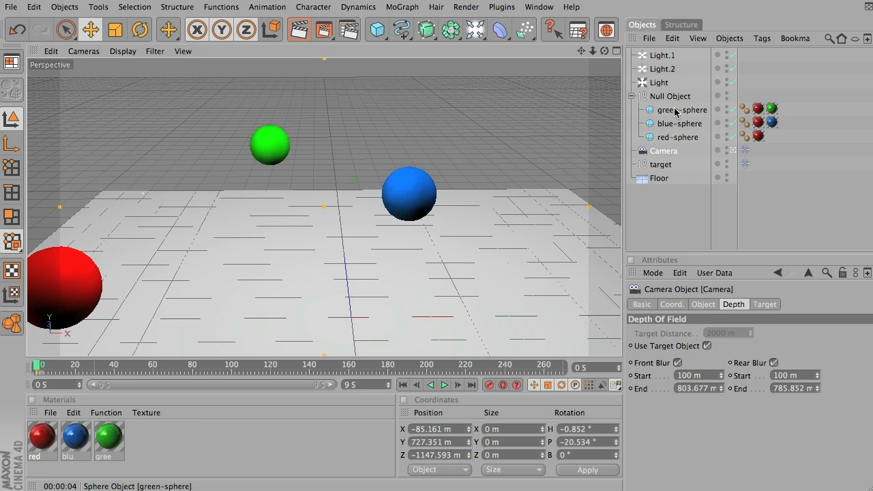
mouse_move(38, 367)
left_mouse_down()
mouse_move(478, 362)
mouse_move(35, 357)
left_mouse_up()
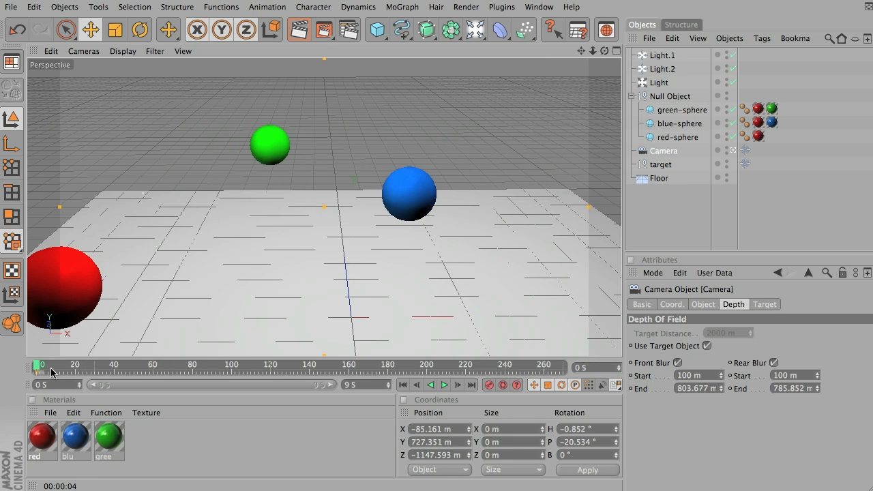
left_click_drag(39, 366, 308, 361)
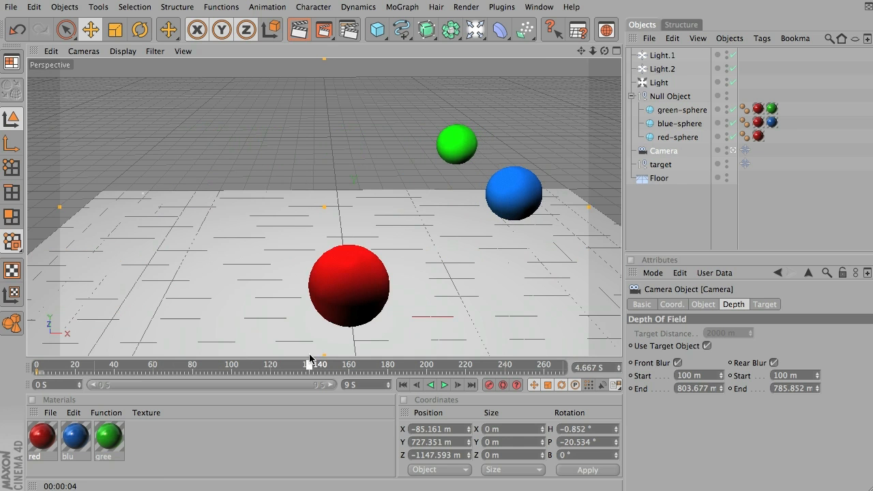
left_click(662, 165)
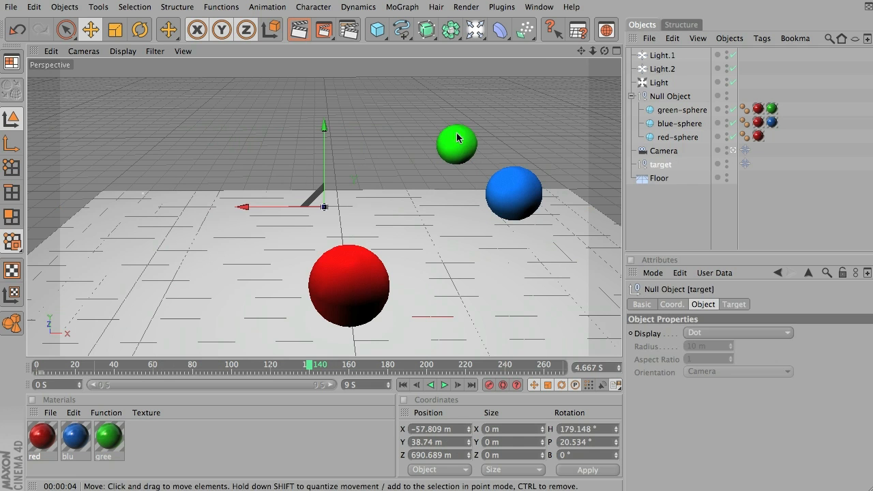
left_click(617, 52)
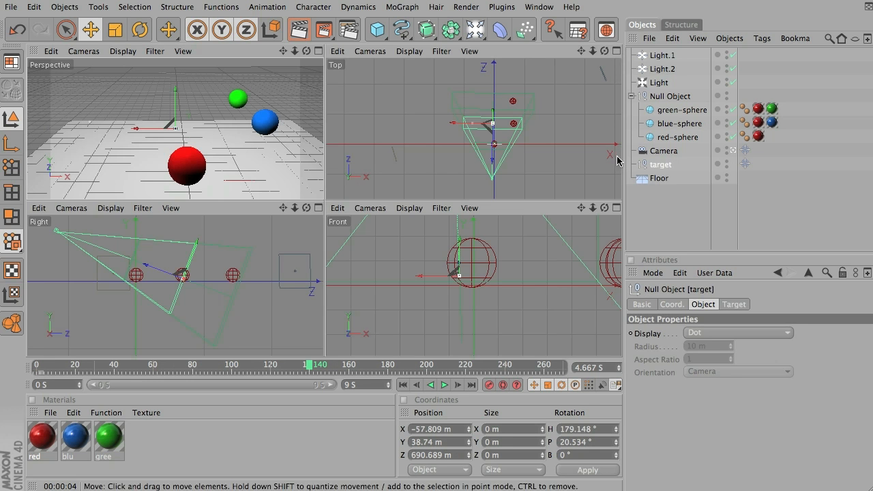
left_click(503, 386)
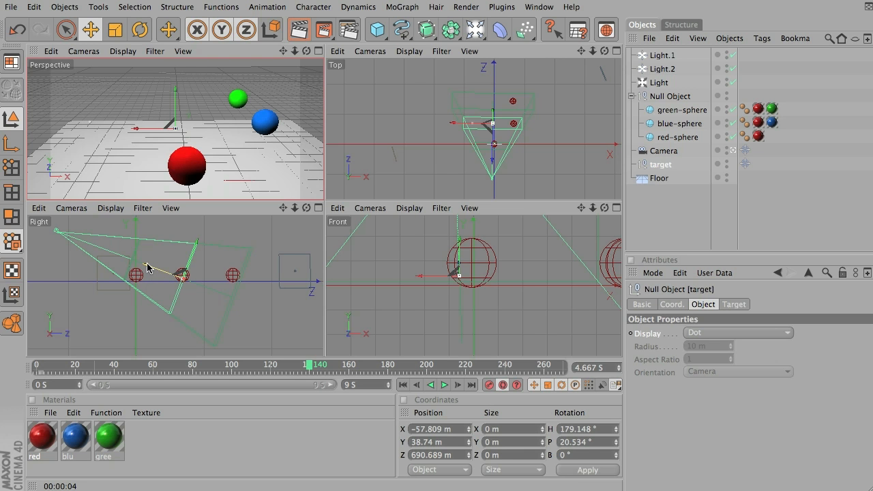
left_click_drag(147, 267, 189, 282)
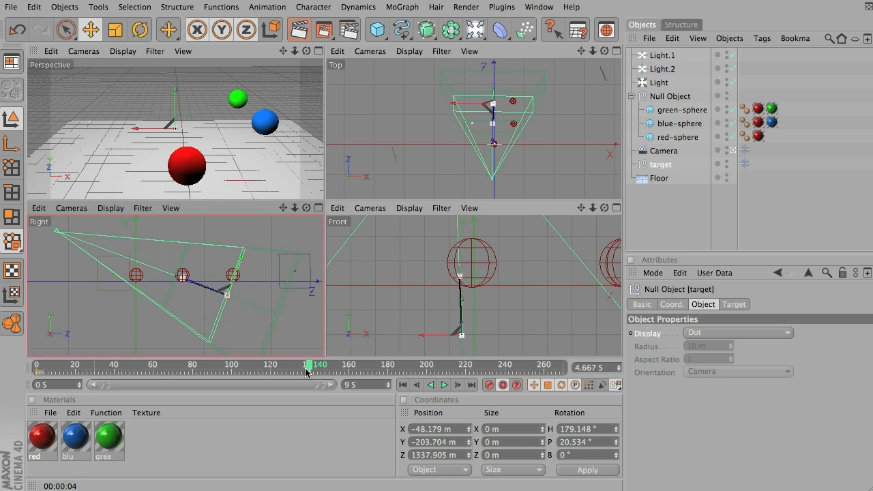
Keyframe the target null at frame 240 by moving it forward along its Z axis to the red sphere, at Z about 78 m.
left_click_drag(309, 368, 505, 350)
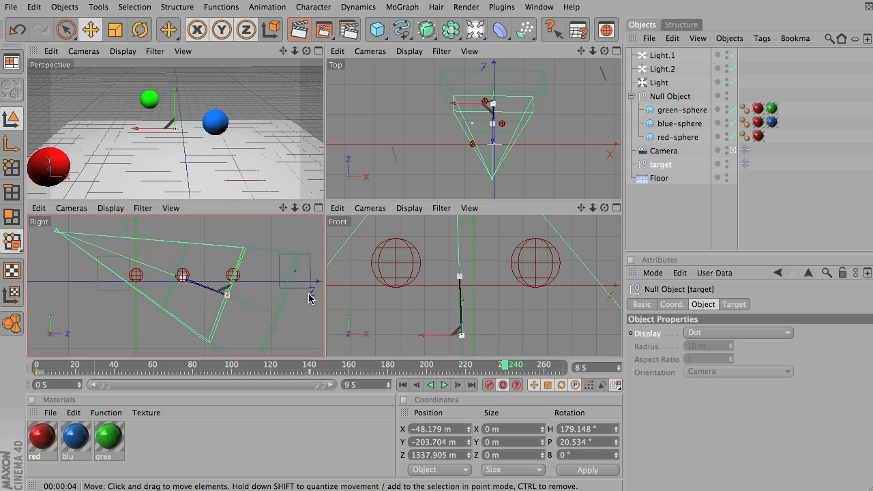
left_click_drag(194, 288, 227, 295)
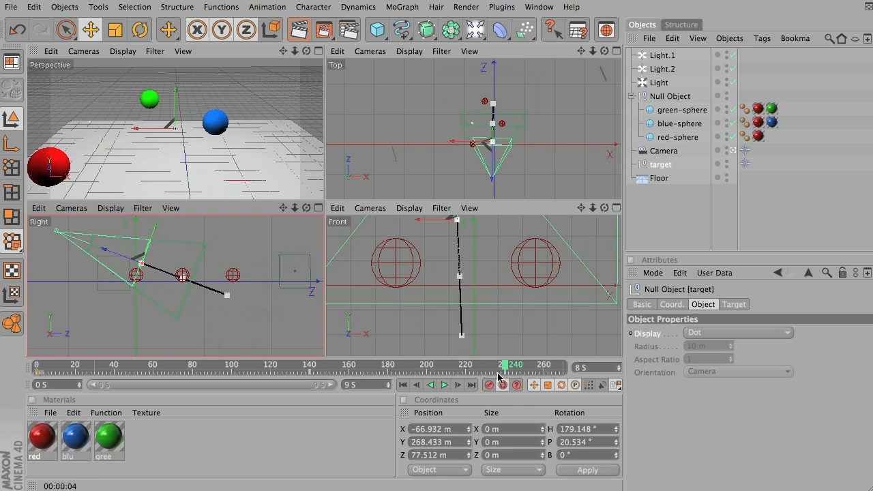
Copy the target's frame 0 key to frame 120 and its frame 140 key to frame 220, and play the animation.
left_click_drag(505, 365, 277, 365)
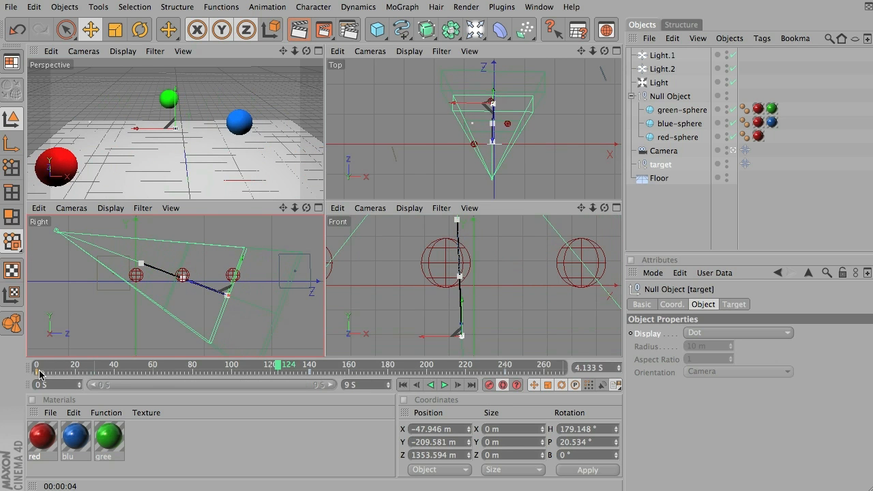
mouse_move(38, 374)
left_mouse_down()
mouse_move(496, 377)
mouse_move(477, 379)
left_mouse_up()
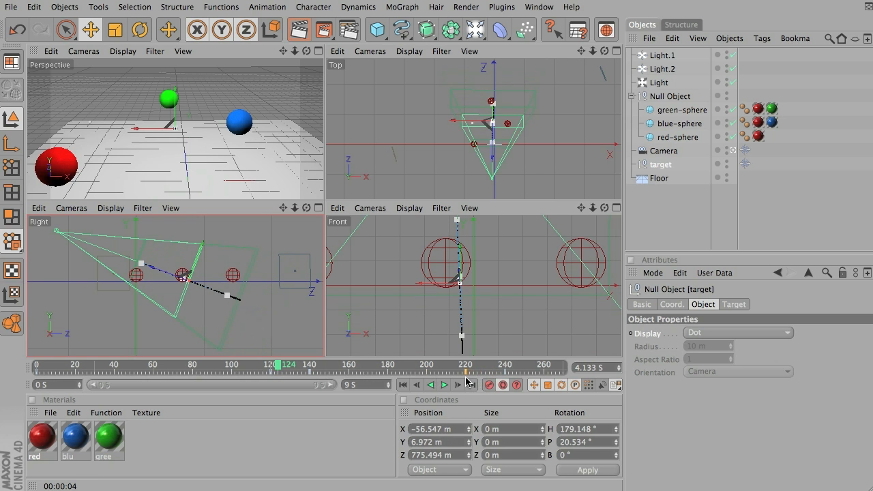
left_click_drag(273, 364, 563, 384)
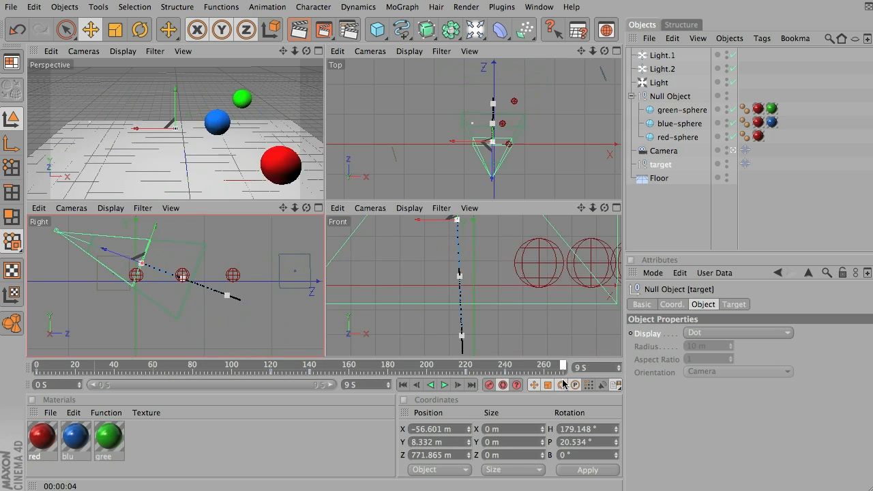
left_click(430, 384)
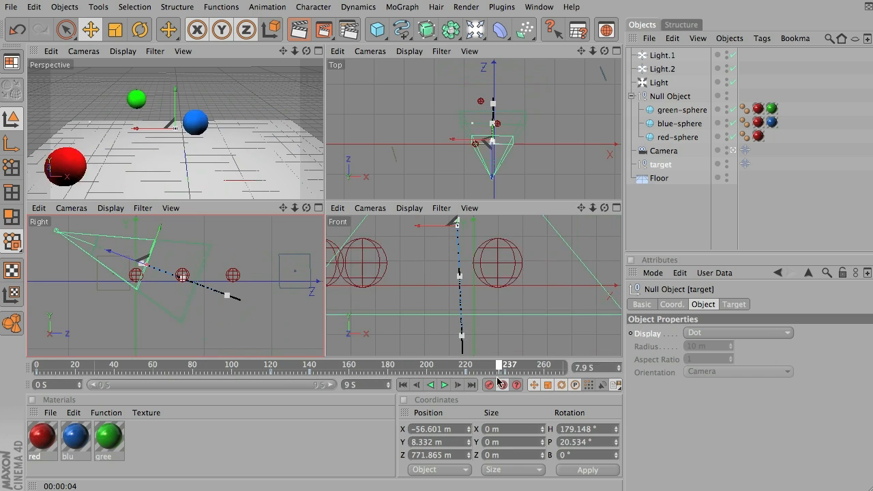
left_click(444, 384)
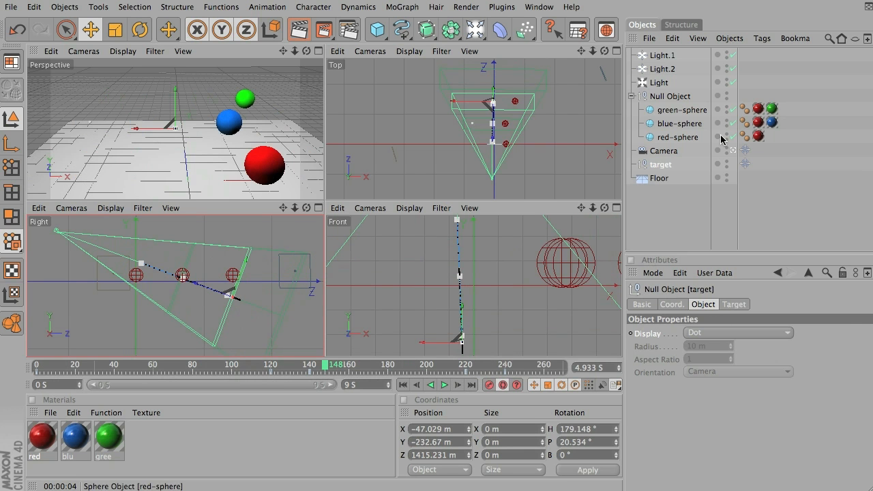
Flatten the target's F-curves in the Timeline by applying Zero Angle to all keys after the first one.
right_click(660, 165)
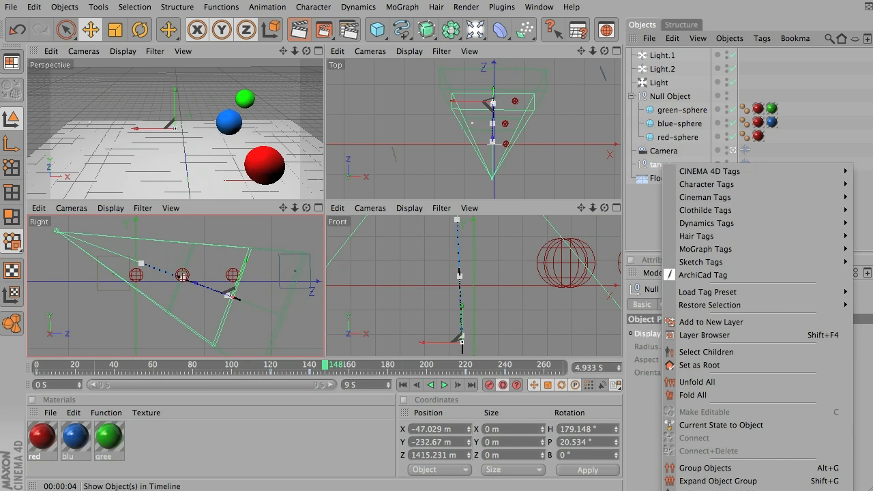
left_click(716, 489)
left_click_drag(420, 88, 347, 42)
right_click_drag(424, 249, 401, 300, "alt")
left_click_drag(324, 134, 381, 313)
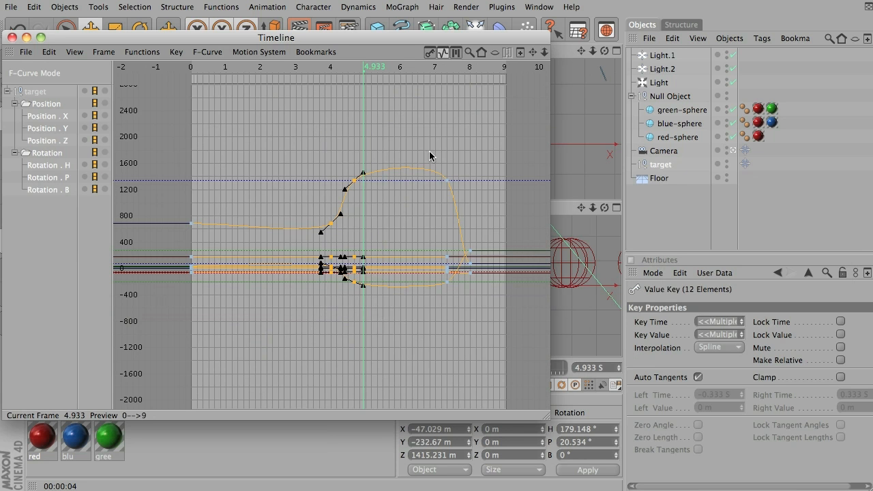
left_click_drag(424, 142, 484, 319, "shift")
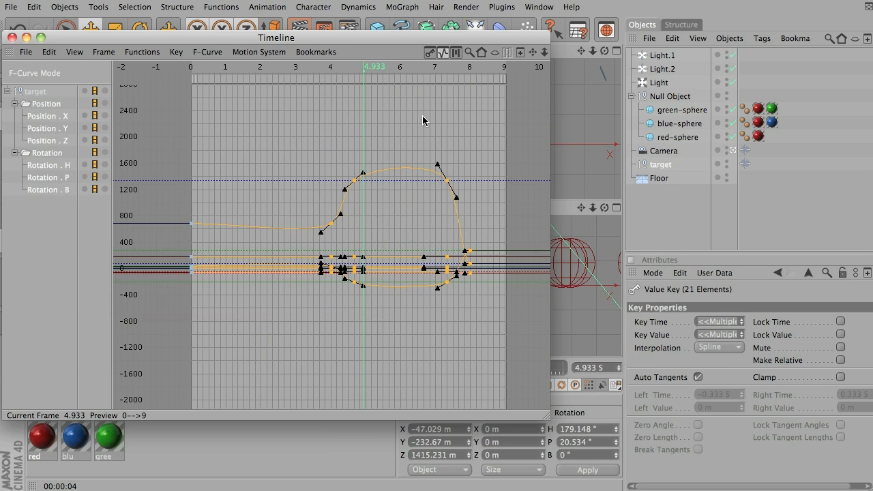
left_click(175, 52)
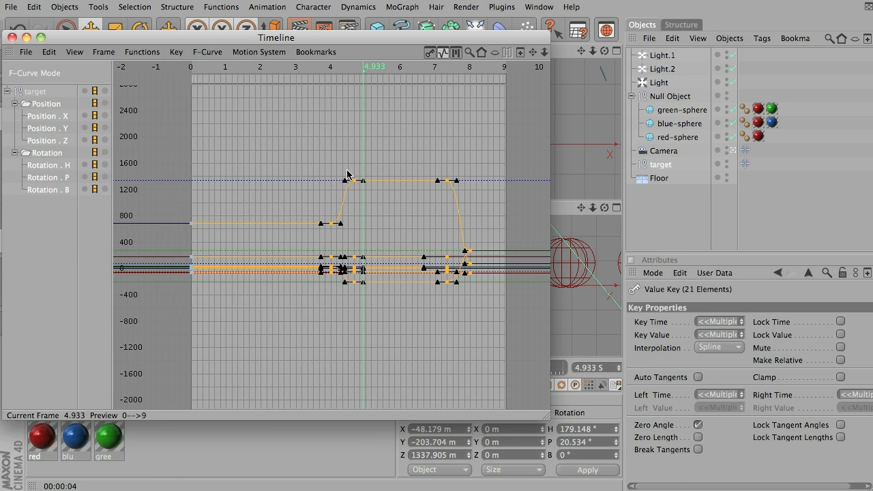
left_click(12, 37)
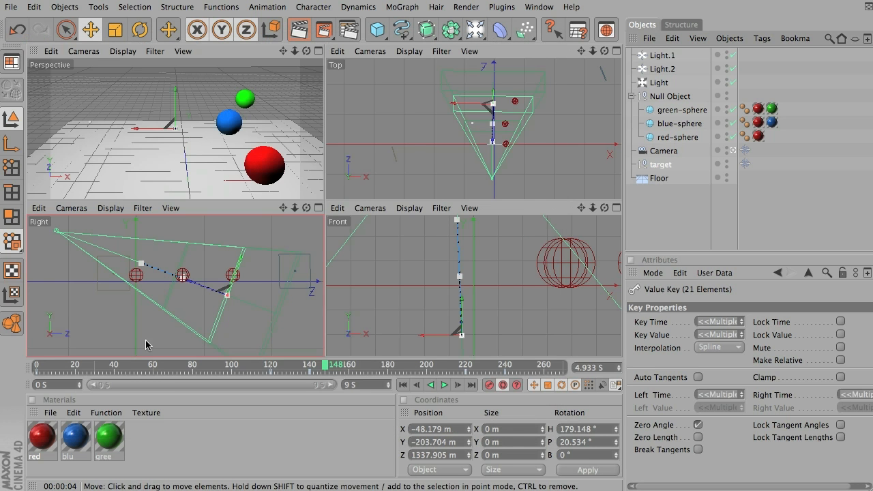
Scrub through the animation to check the target's motion, stopping at frame 264 with the Perspective view maximized.
left_click_drag(88, 366, 563, 368)
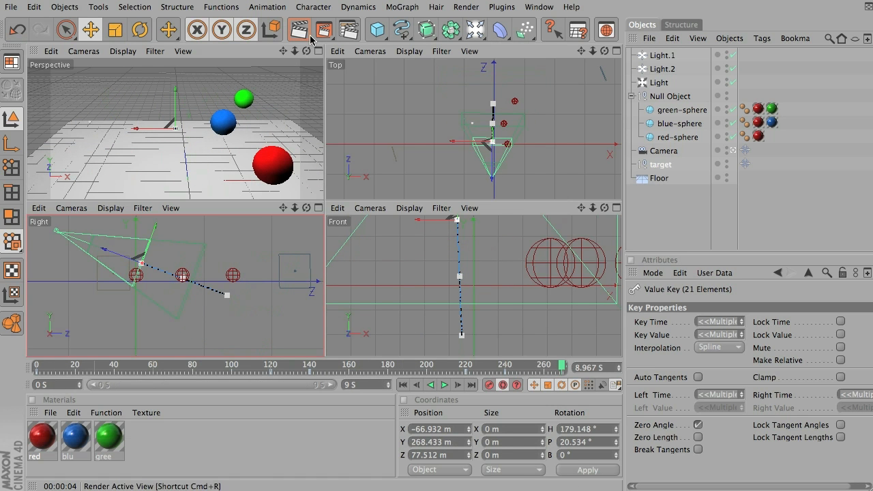
left_click(593, 177)
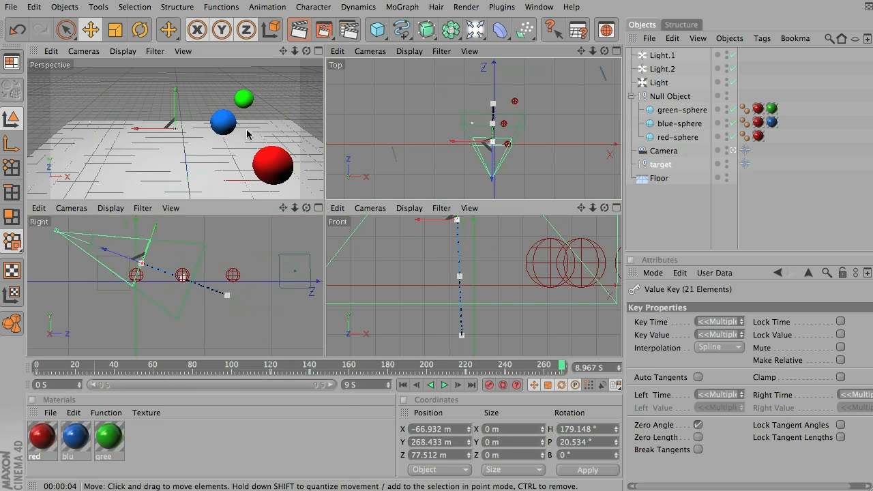
left_click_drag(559, 366, 552, 346)
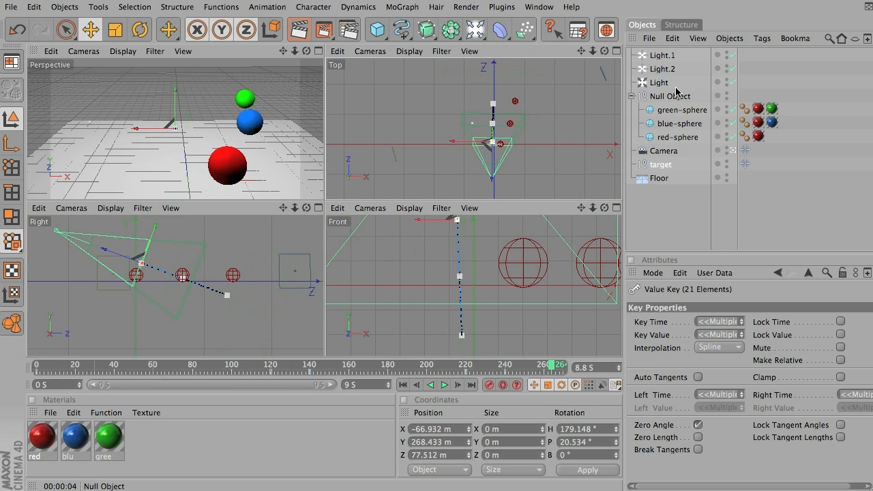
left_click(318, 50)
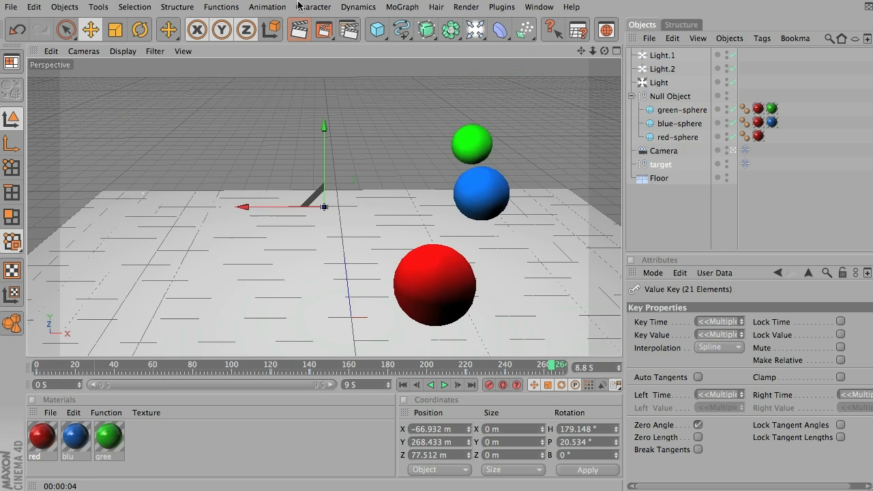
Review the Output and Save options in the render settings and enable Multi-Pass.
left_click(348, 29)
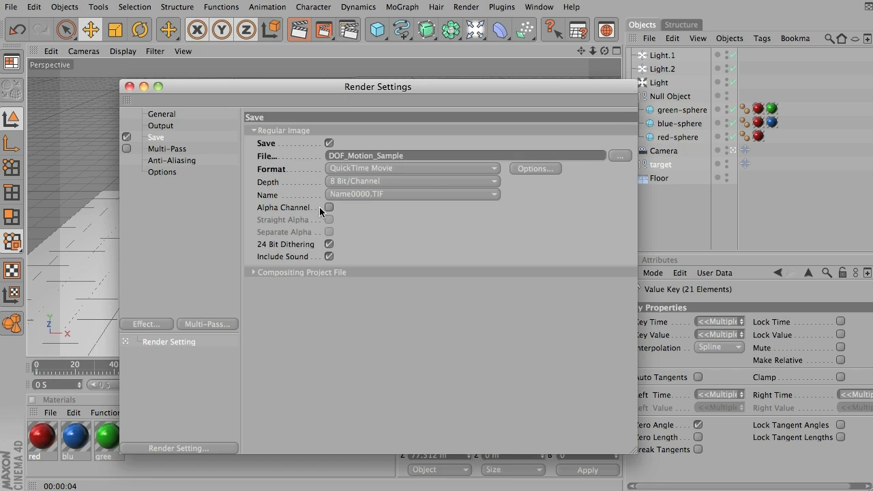
left_click(171, 128)
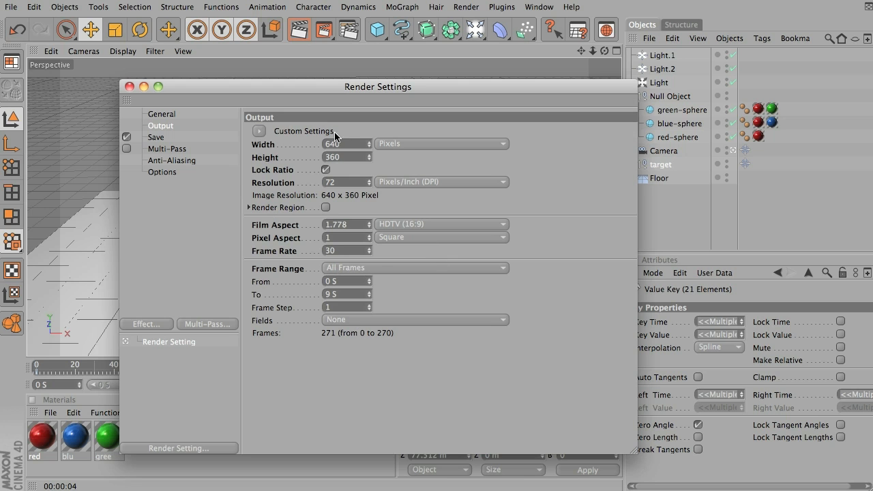
left_click(156, 138)
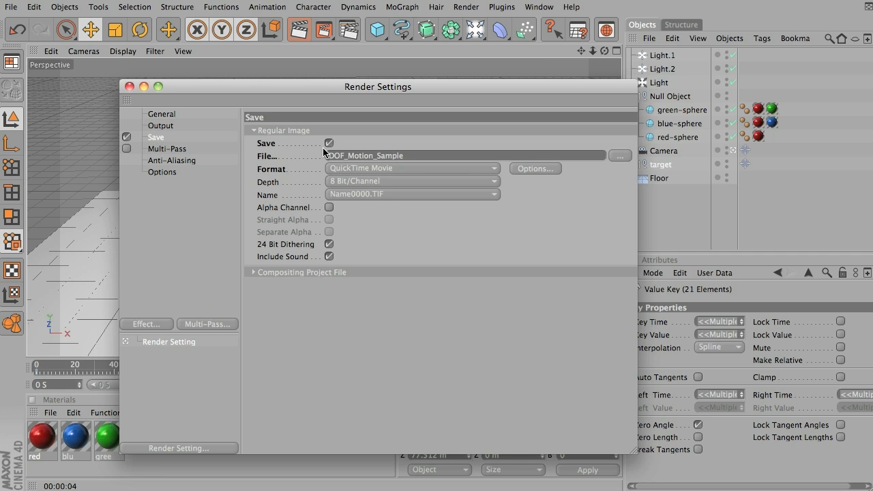
left_click(127, 148)
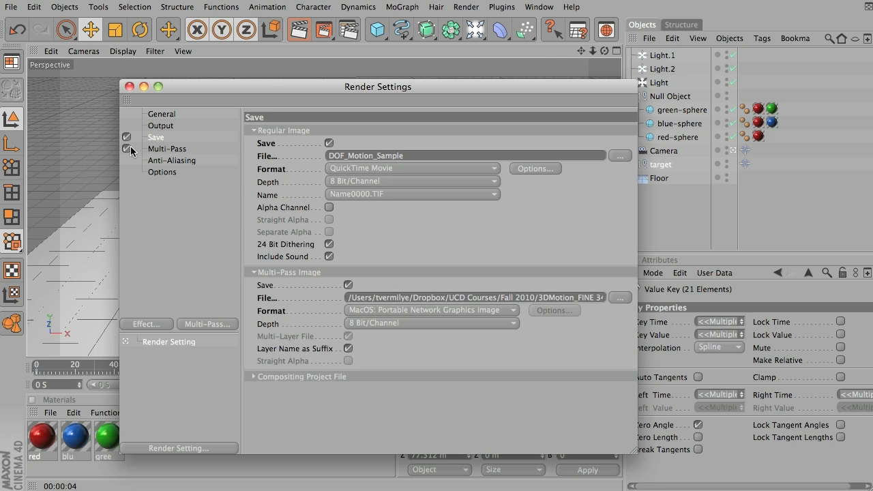
Add a Depth pass to the multi-pass render settings and check the Multi-Pass and Depth options.
left_click(210, 323)
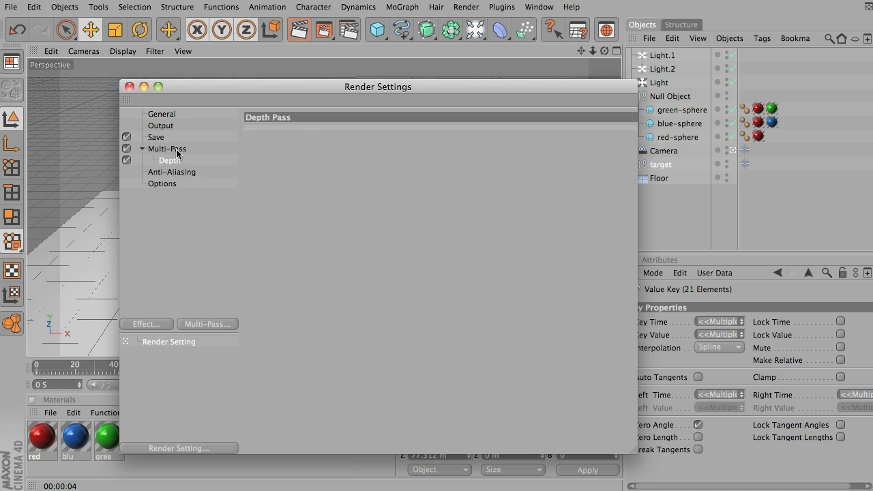
left_click(168, 149)
left_click(171, 160)
left_click(166, 149)
Turn off saving of the regular image in the Save settings and collapse the Regular Image section.
left_click(156, 137)
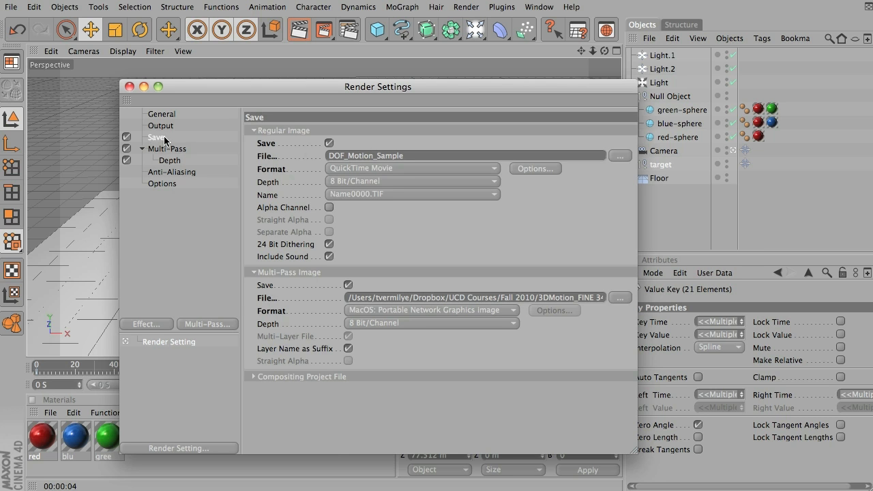
left_click(328, 143)
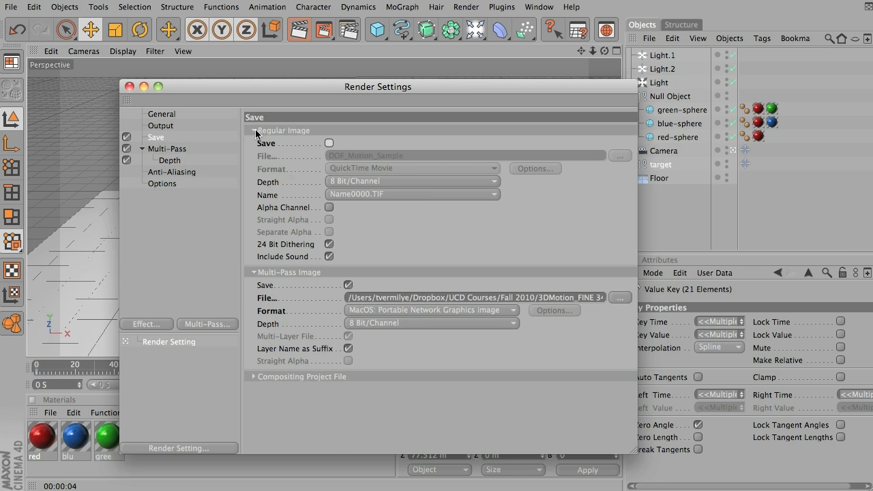
left_click(254, 131)
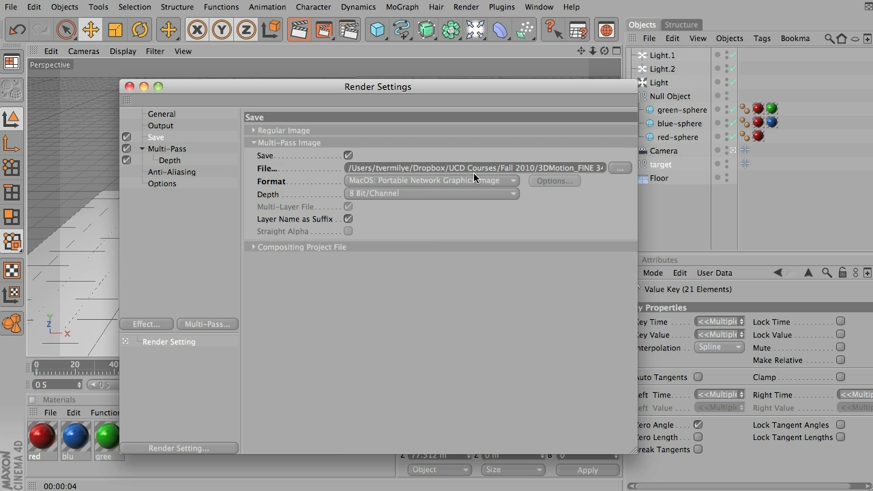
left_click(254, 131)
left_click(254, 132)
Review the Multi-Pass and Depth settings, and set the multi-pass image file to DOF_MotionBlur in the DOF_MotionBlur folder.
left_click(176, 149)
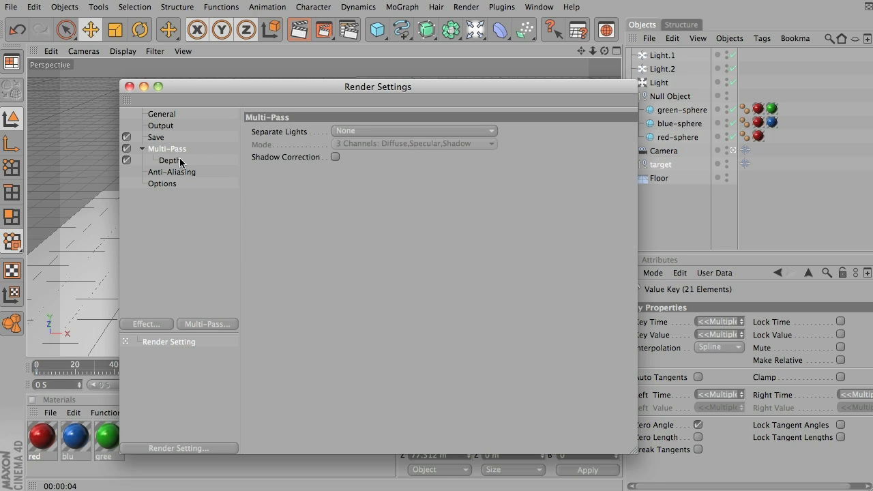
left_click(171, 161)
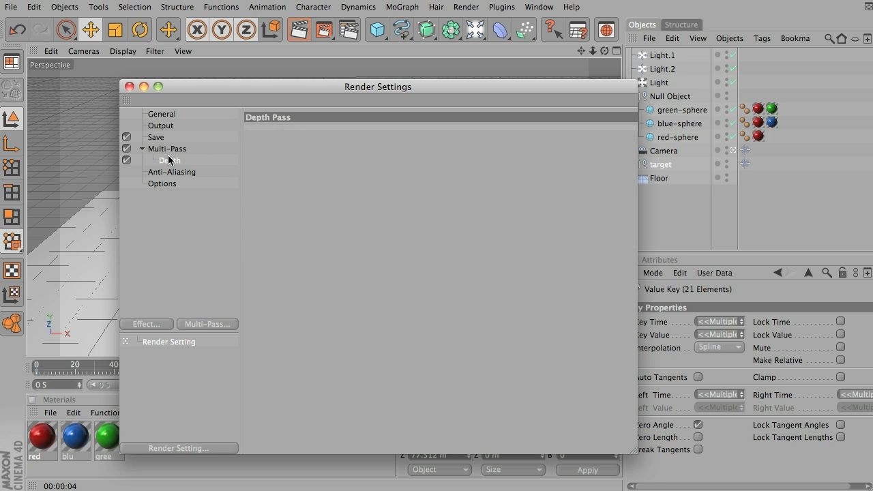
left_click(170, 150)
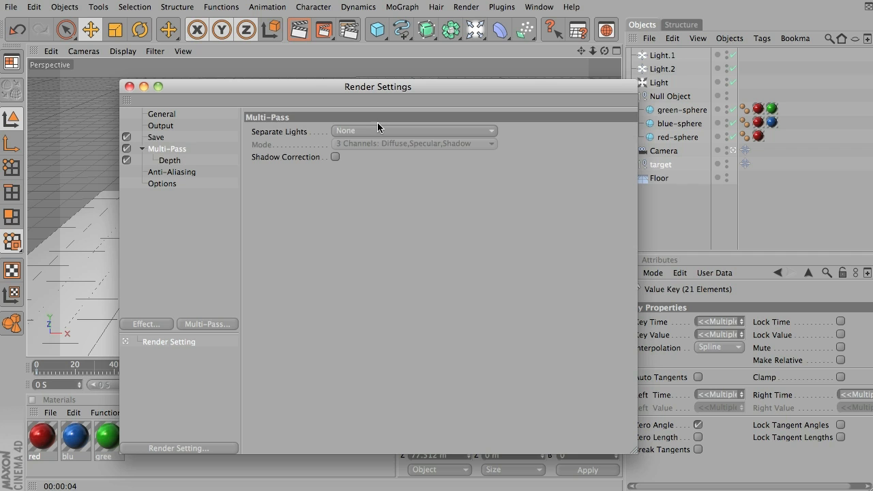
left_click(186, 139)
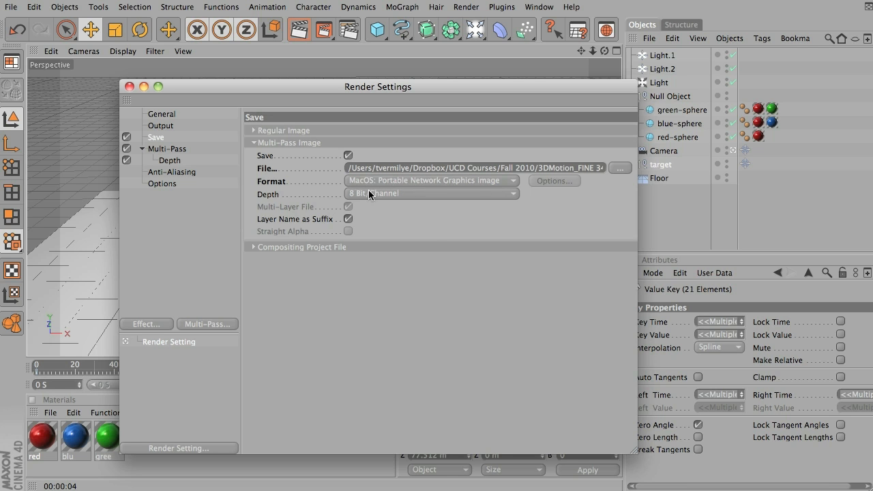
left_click(619, 167)
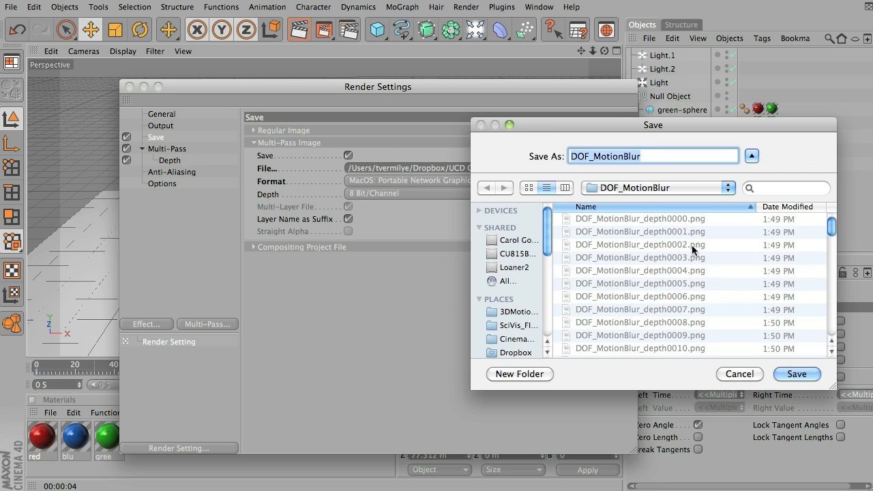
left_click(795, 373)
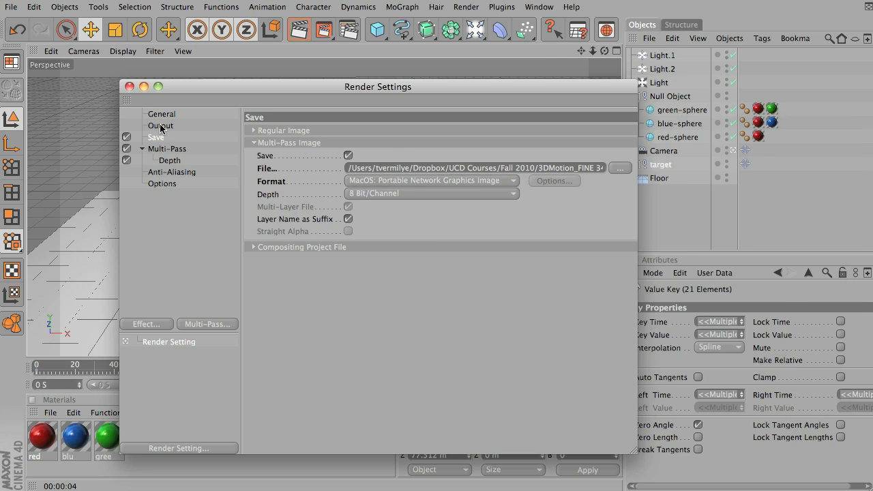
Render the animation to the Picture Viewer, overwriting the existing DOF_MotionBlur files, and display the Depth layer.
key("shift+r")
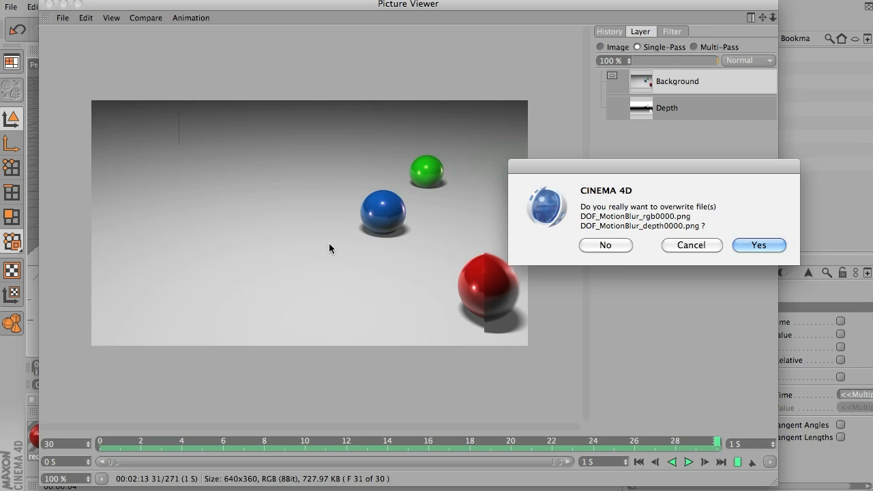
left_click(760, 245)
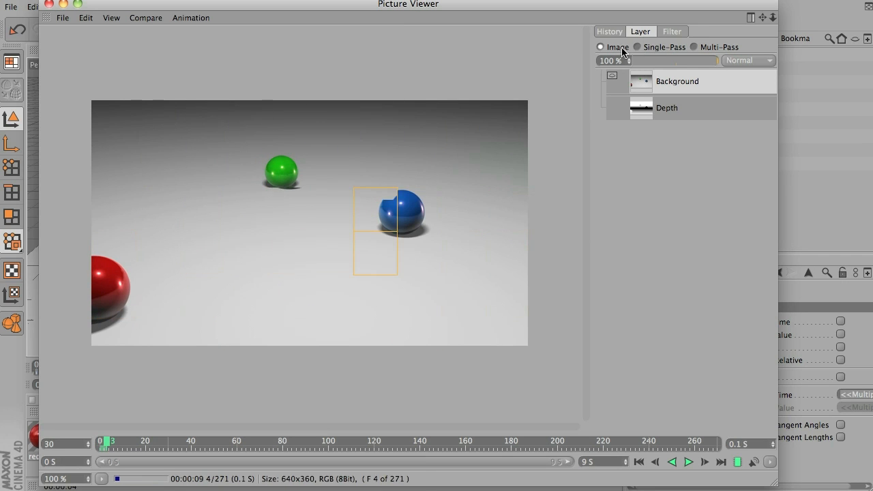
left_click(666, 113)
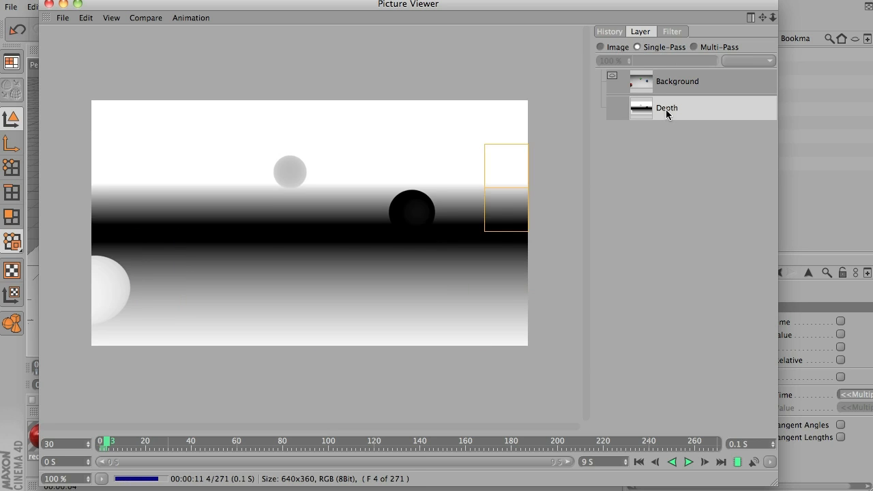